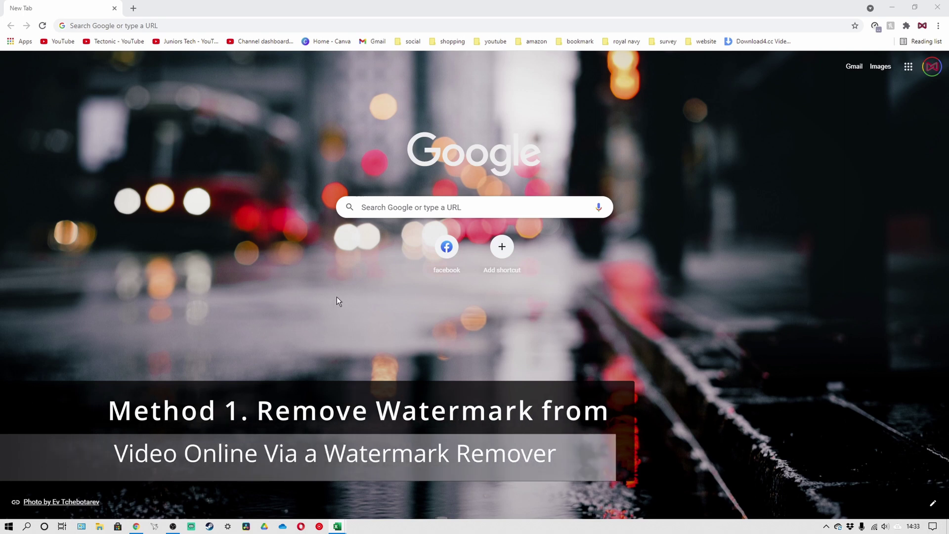
- Search Google for the HitPaw online watermark remover and open its Watermark Remover tool
{"action": "left_click", "coordinate": [406, 198]}
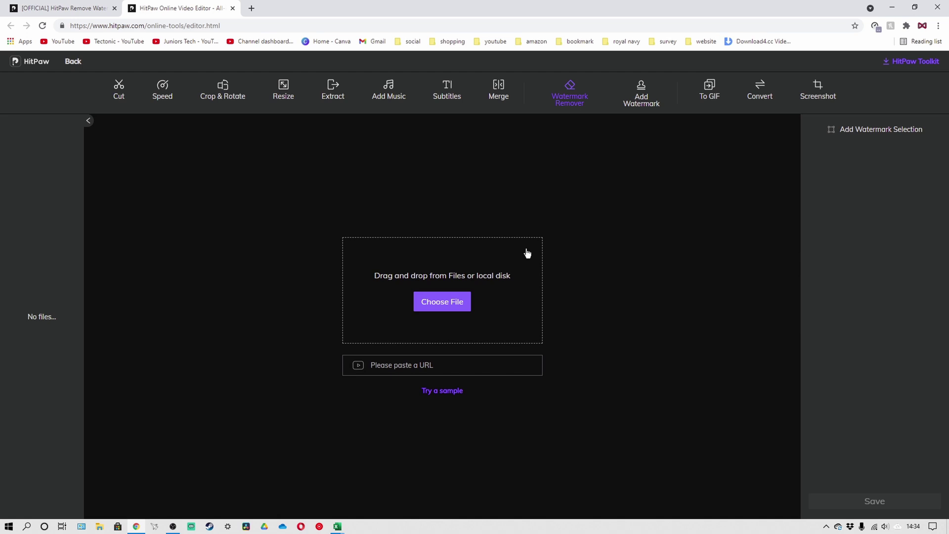
- In full screen, upload and preview the desk clip, then drag the Watermark 1 box over the bottom-right logo
{"action": "key", "text": "F11"}
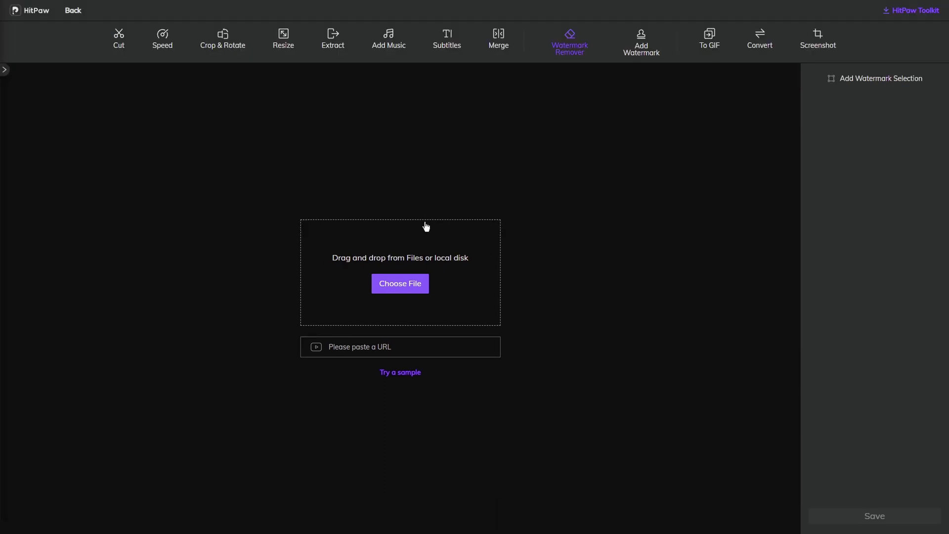
{"action": "left_click", "coordinate": [415, 291]}
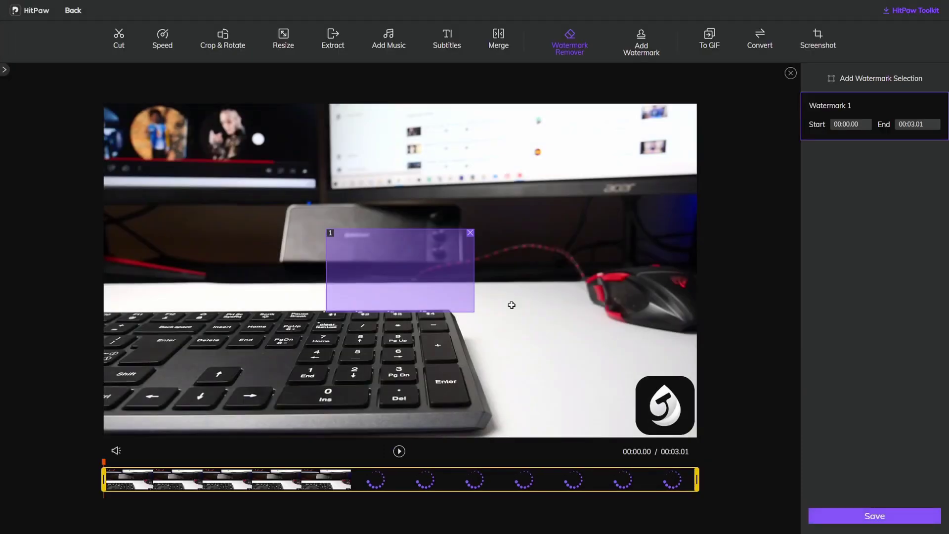
{"action": "left_click", "coordinate": [400, 452]}
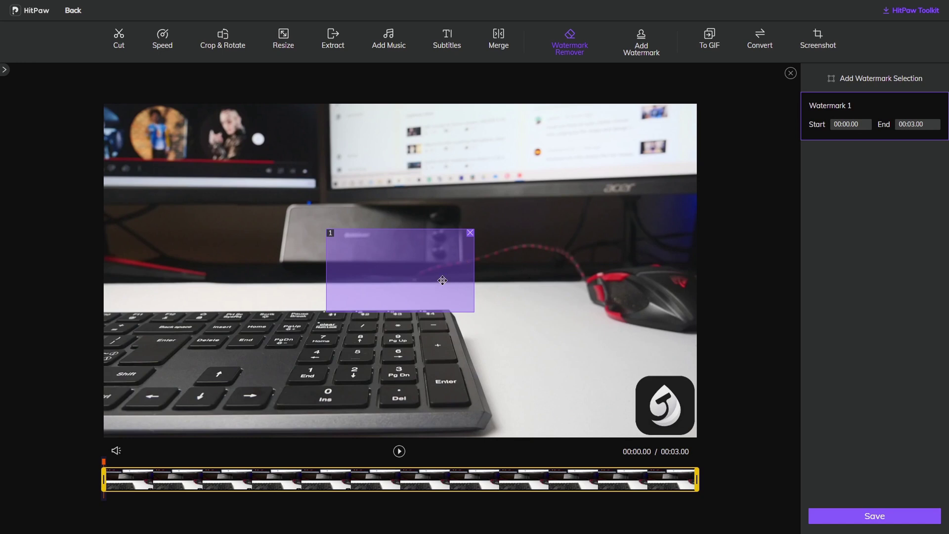
{"action": "left_click_drag", "start_coordinate": [437, 280], "coordinate": [463, 278]}
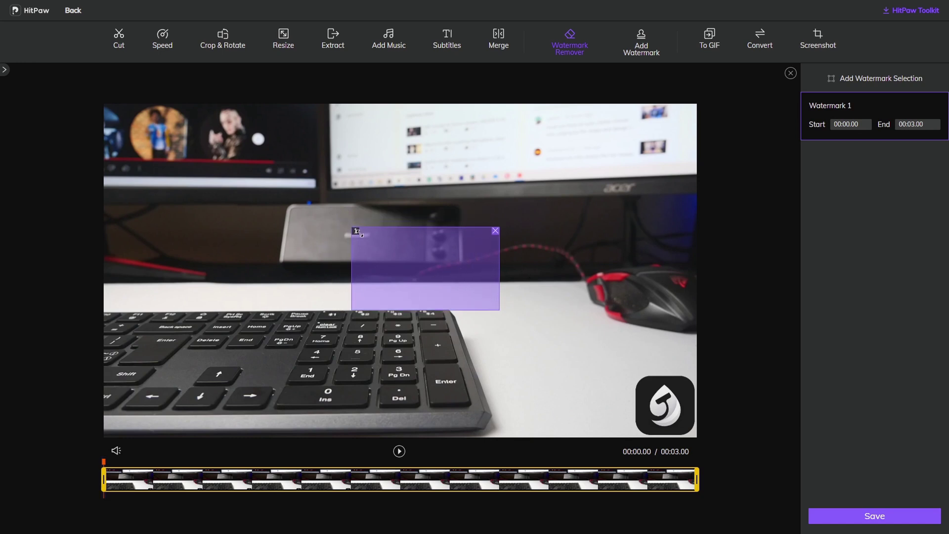
{"action": "left_click_drag", "start_coordinate": [393, 245], "coordinate": [594, 371]}
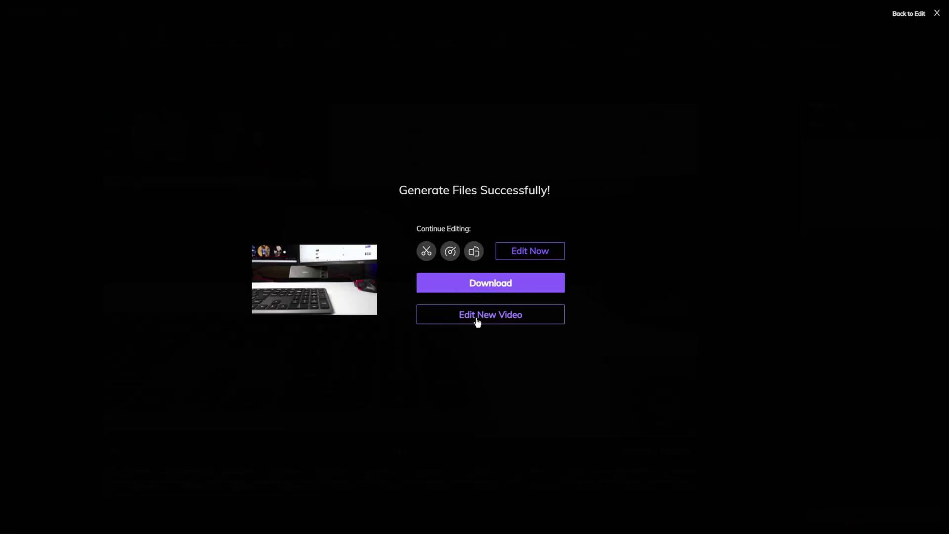
- Download and save the watermark-free MP4, then open it from Chrome's download bar
{"action": "left_click", "coordinate": [495, 291]}
{"action": "left_click", "coordinate": [390, 250]}
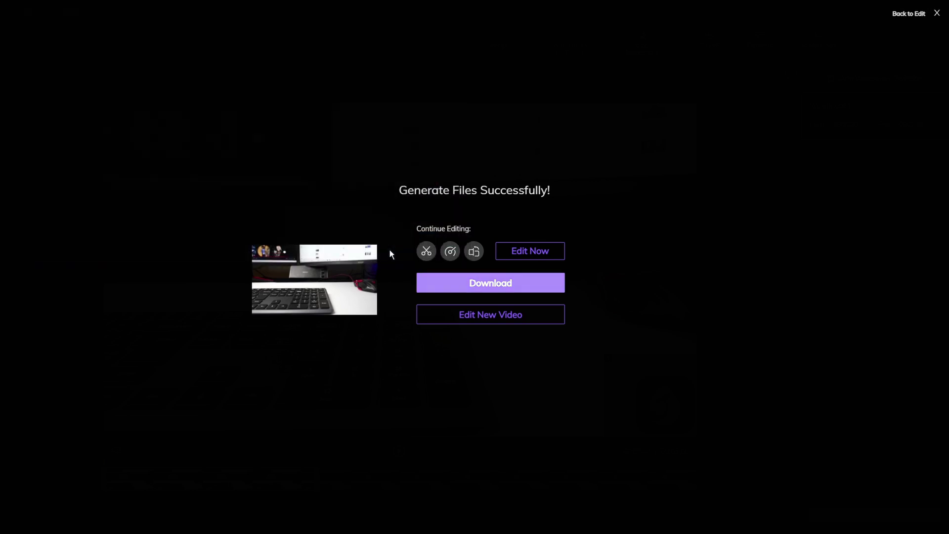
{"action": "left_click", "coordinate": [38, 523]}
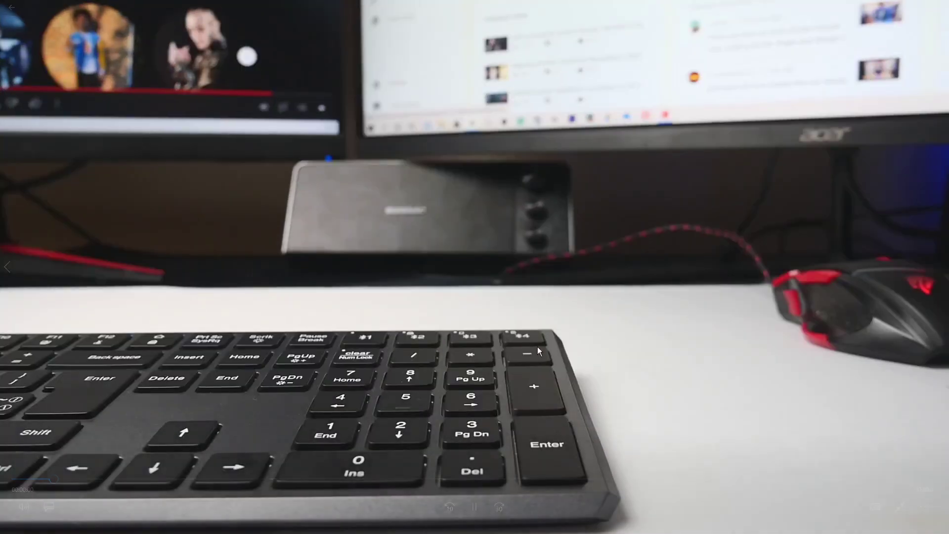
{"action": "mouse_move", "coordinate": [507, 446]}
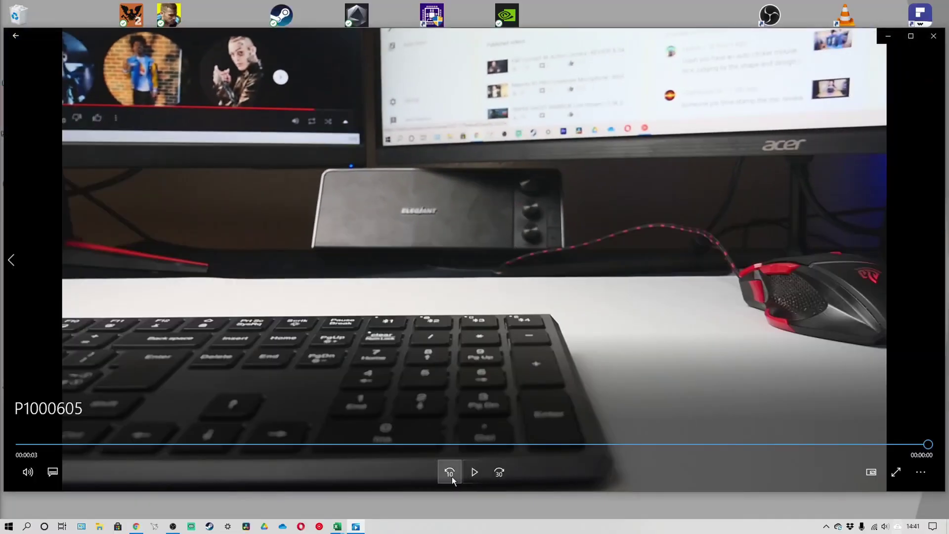
- Replay the cleaned clip in Photos to check the logo, then close Photos
{"action": "left_click", "coordinate": [471, 478]}
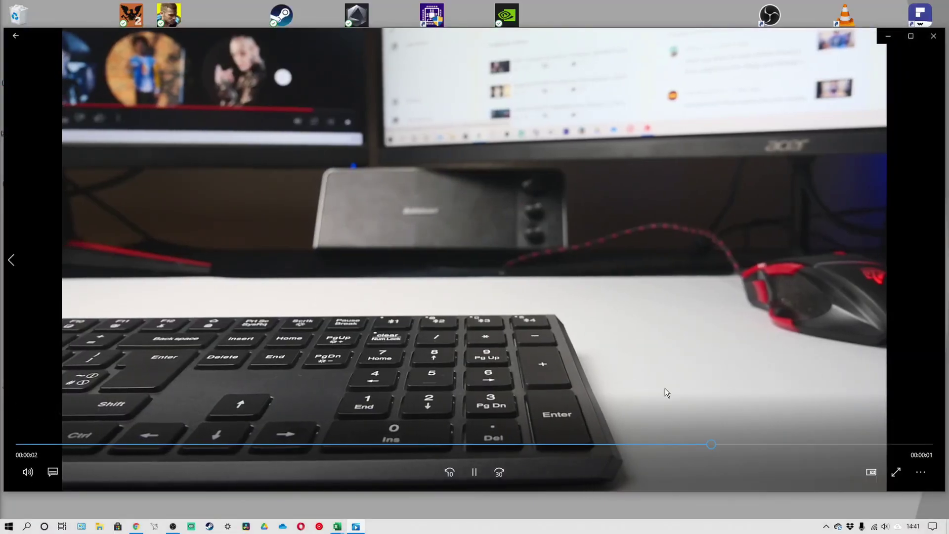
{"action": "left_click", "coordinate": [933, 37]}
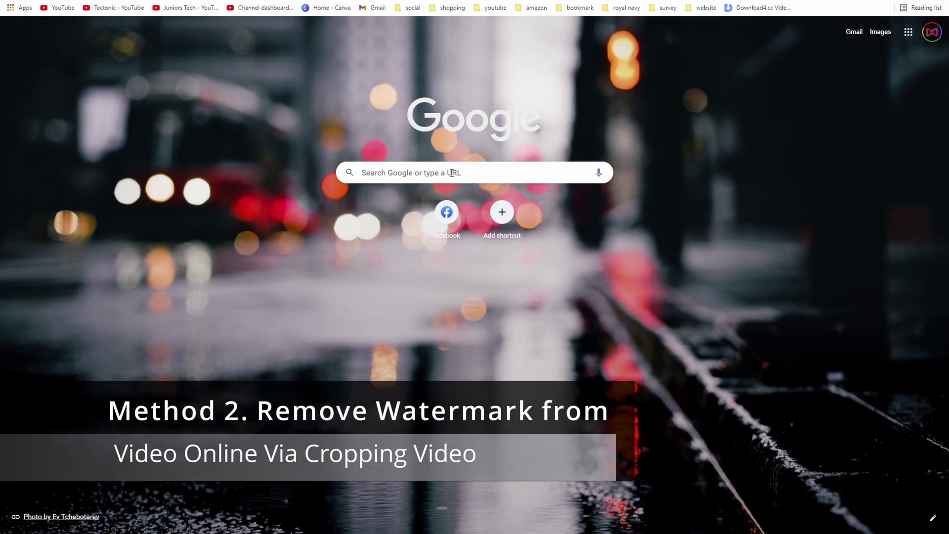
- Search Google for 'hitpaw online video edit' and open the HitPaw online video editing toolbox
{"action": "left_click", "coordinate": [452, 173]}
{"action": "type", "text": "hi"}
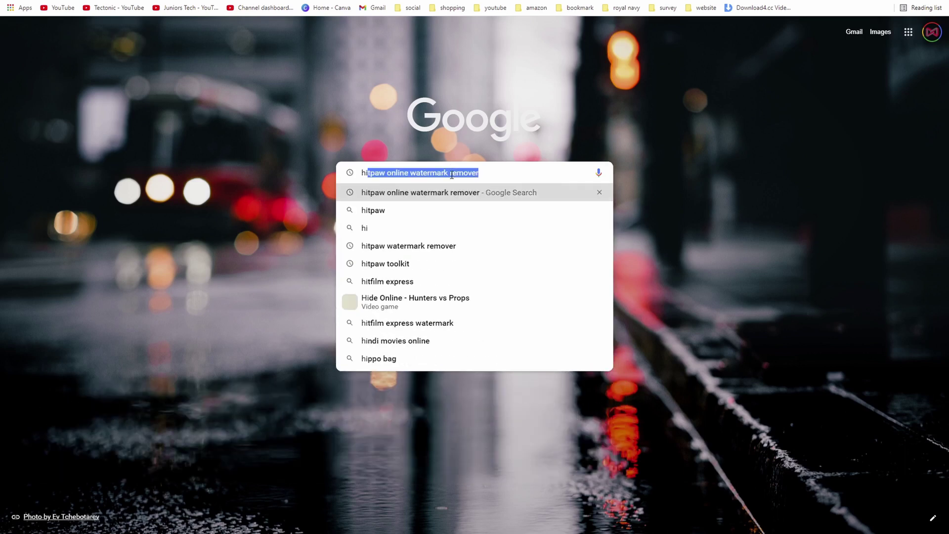
{"action": "type", "text": "tp"}
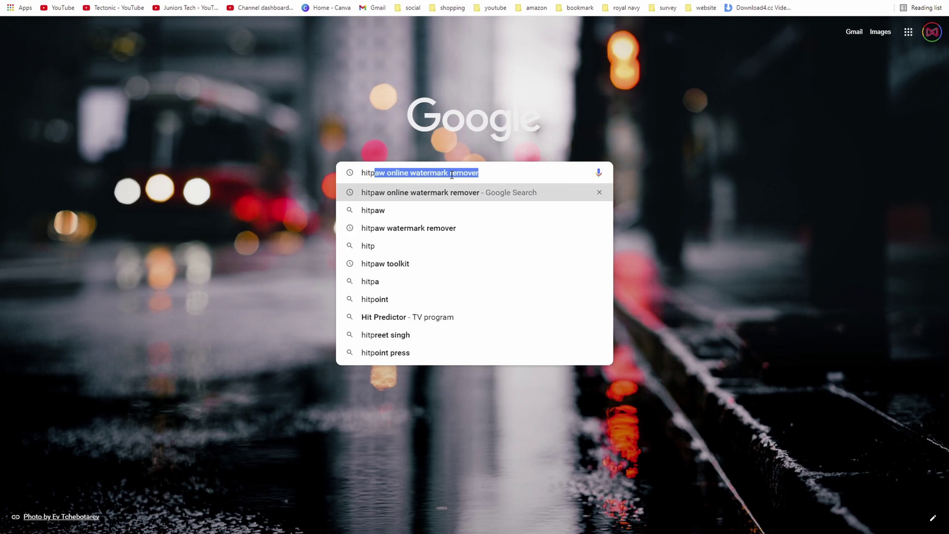
{"action": "type", "text": "aw onlin"}
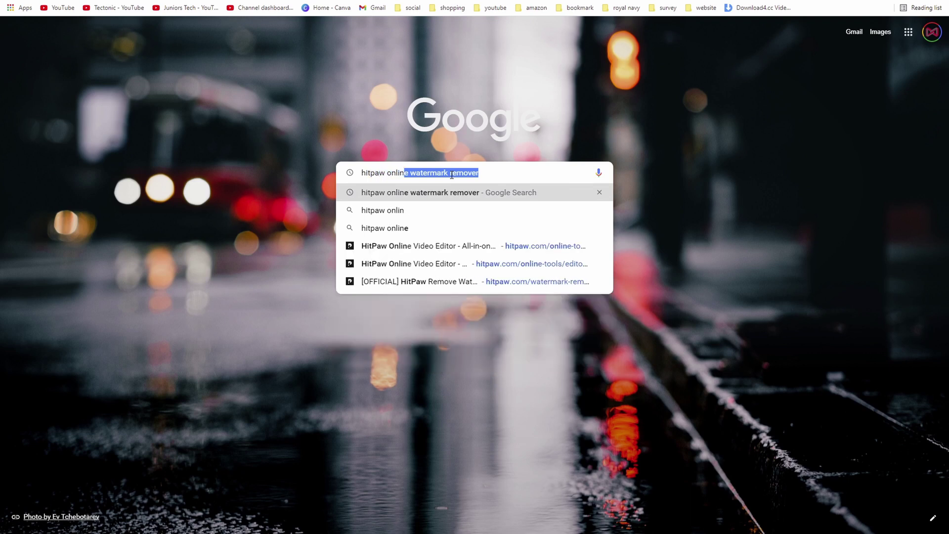
{"action": "type", "text": "e video editor"}
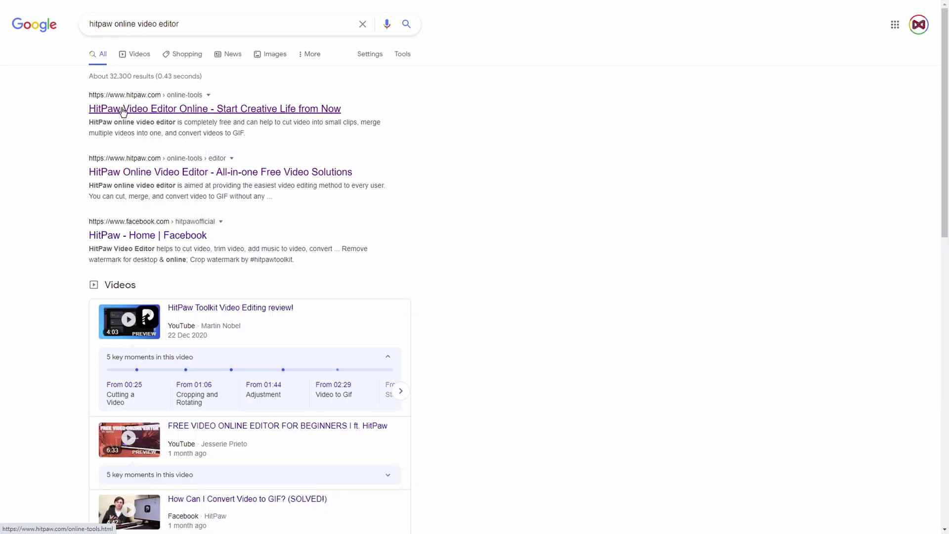
{"action": "left_click", "coordinate": [123, 110]}
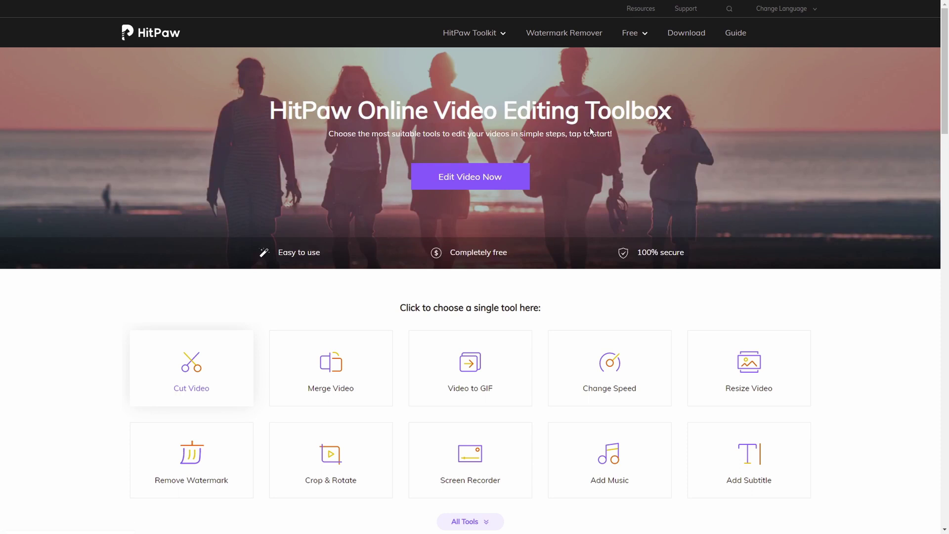
- Pick Crop & Rotate from the HitPaw tool grid and launch the online crop editor
{"action": "scroll", "coordinate": [490, 195], "scroll_direction": "down", "scroll_amount": 2}
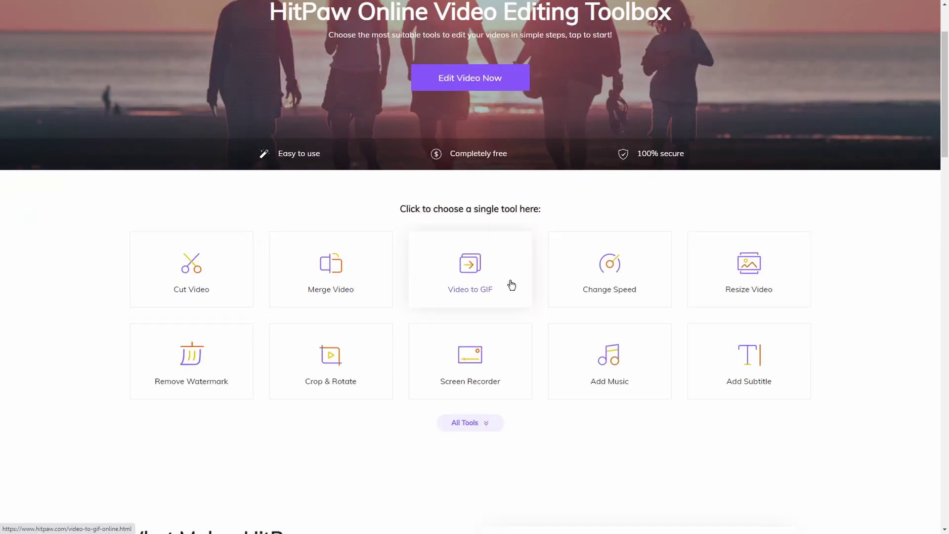
{"action": "left_click", "coordinate": [316, 361]}
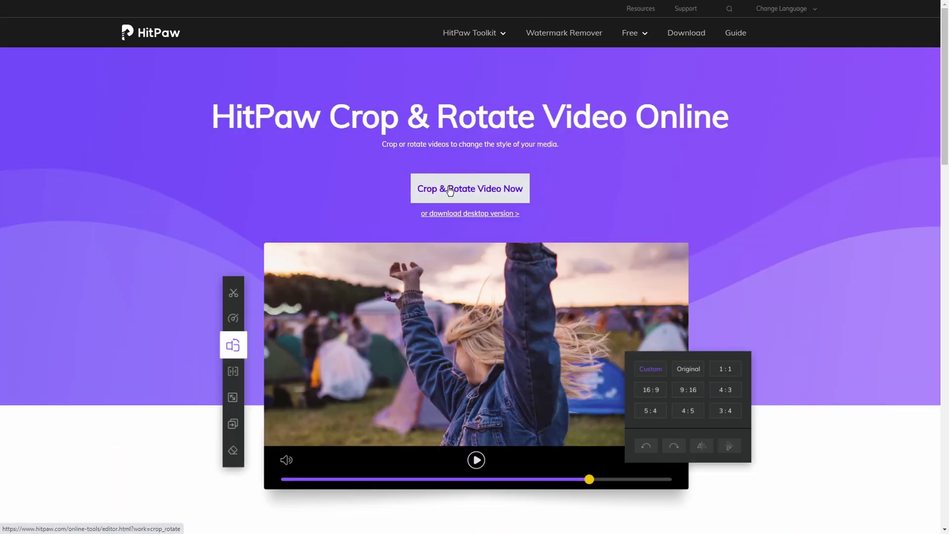
{"action": "left_click", "coordinate": [474, 193]}
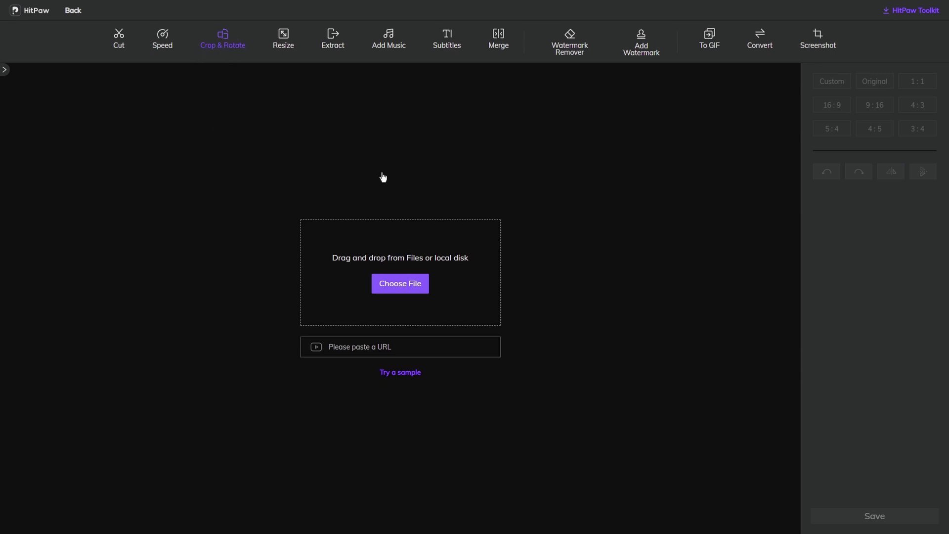
- Upload the desk clip and stretch the crop box's top-left handle to the video's top-left corner
{"action": "left_click", "coordinate": [401, 284]}
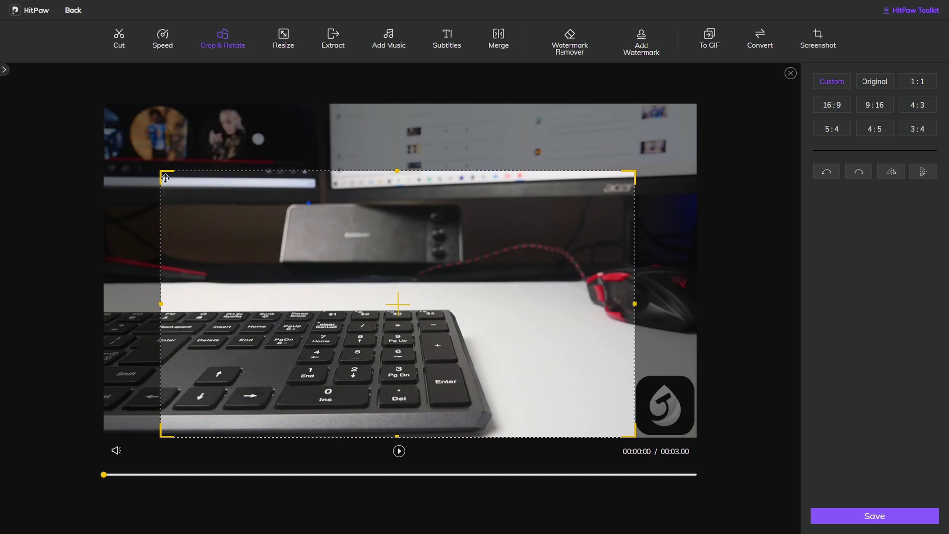
{"action": "left_click_drag", "start_coordinate": [168, 173], "coordinate": [110, 79]}
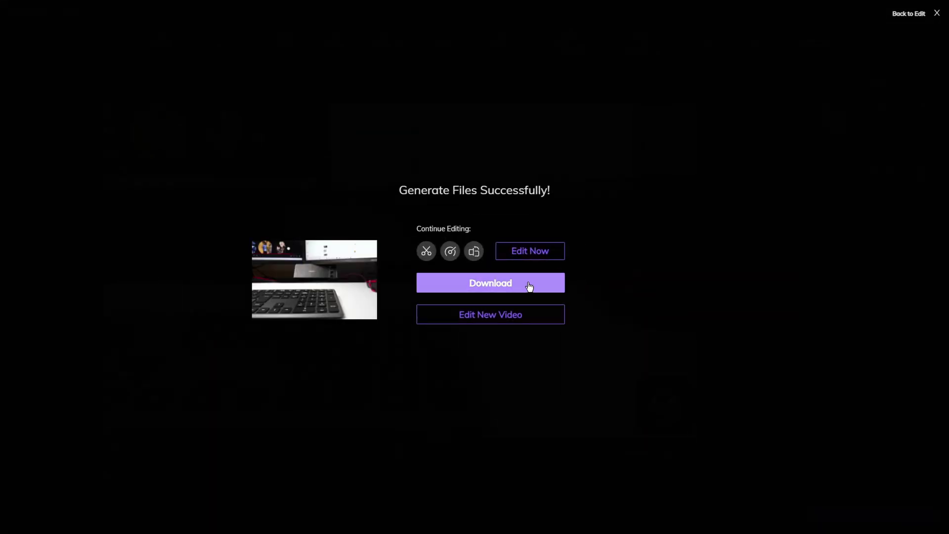
- Save the cropped clip and download it from the Generate Files Successfully page
{"action": "left_click", "coordinate": [477, 279]}
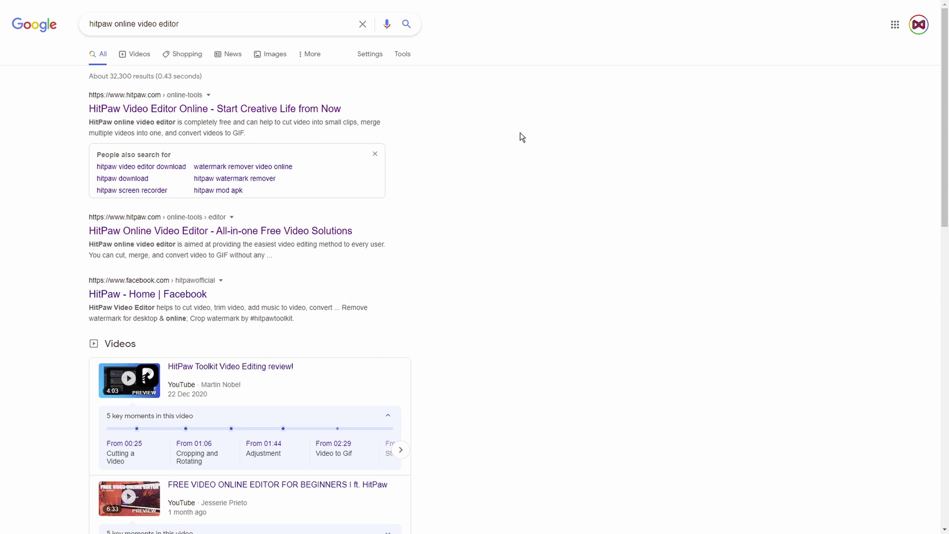
- Open the HitPaw site, expand All Tools, and launch the Add Watermark Now editor
{"action": "left_click", "coordinate": [306, 108]}
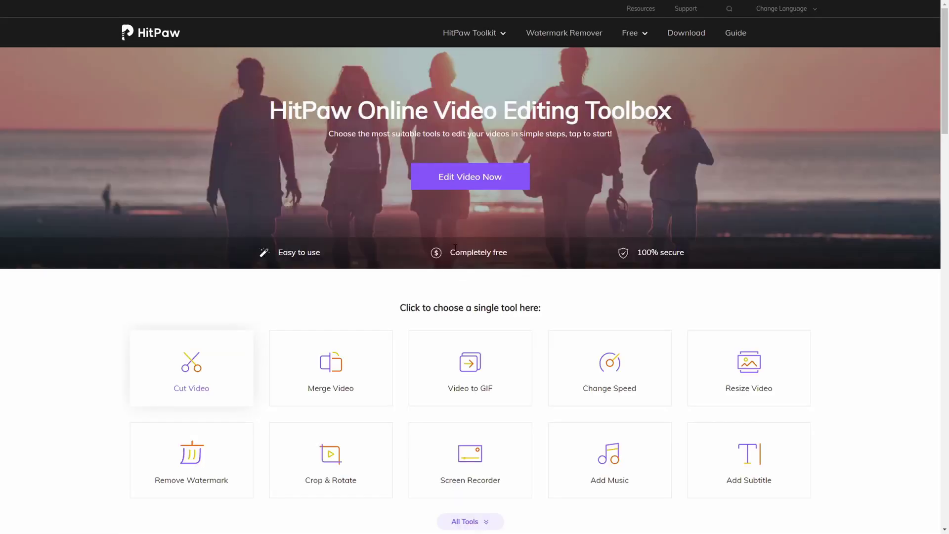
{"action": "scroll", "coordinate": [455, 248], "scroll_direction": "down", "scroll_amount": 2}
{"action": "left_click", "coordinate": [473, 423]}
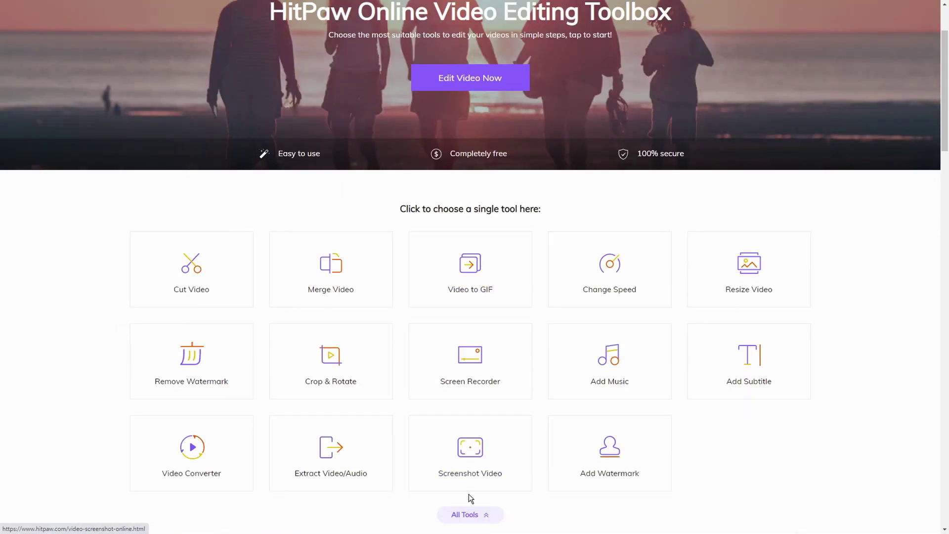
{"action": "scroll", "coordinate": [468, 492], "scroll_direction": "down", "scroll_amount": 2}
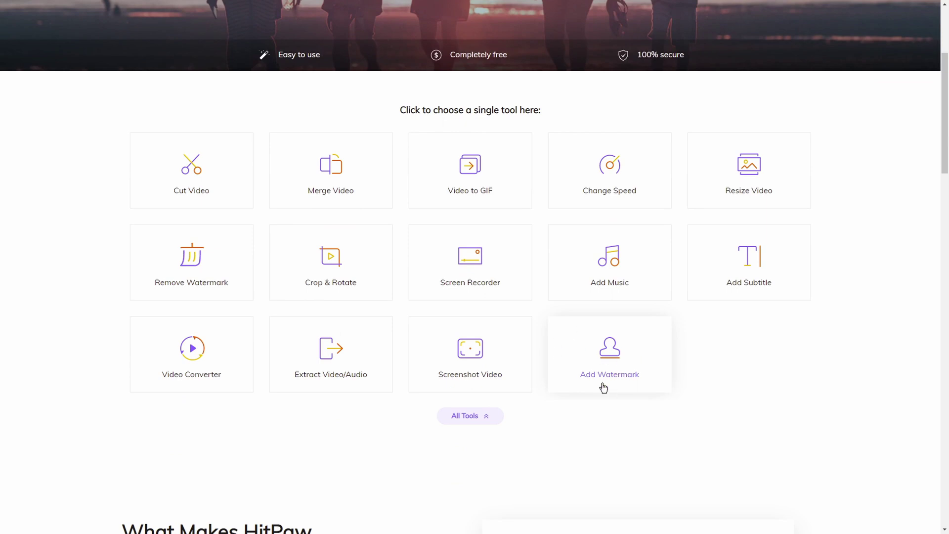
{"action": "left_click", "coordinate": [610, 362]}
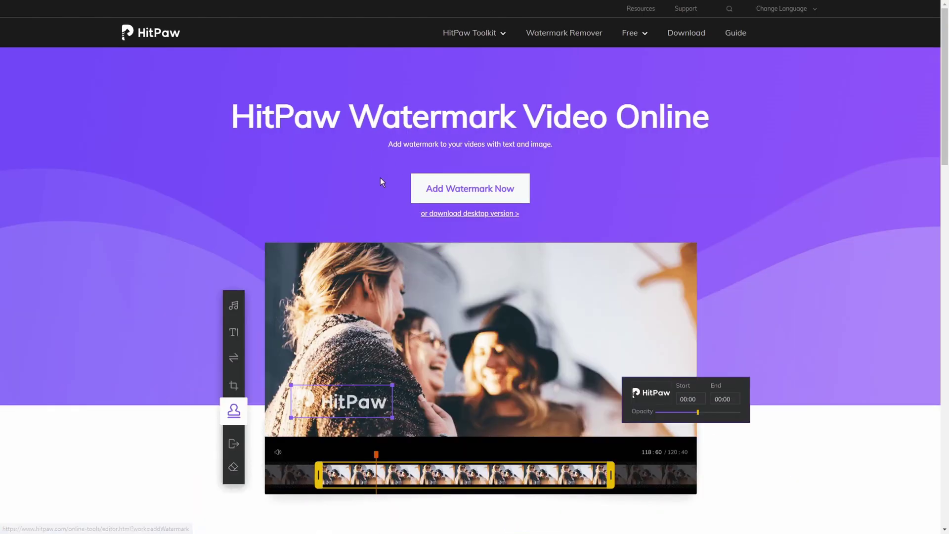
{"action": "left_click", "coordinate": [433, 192]}
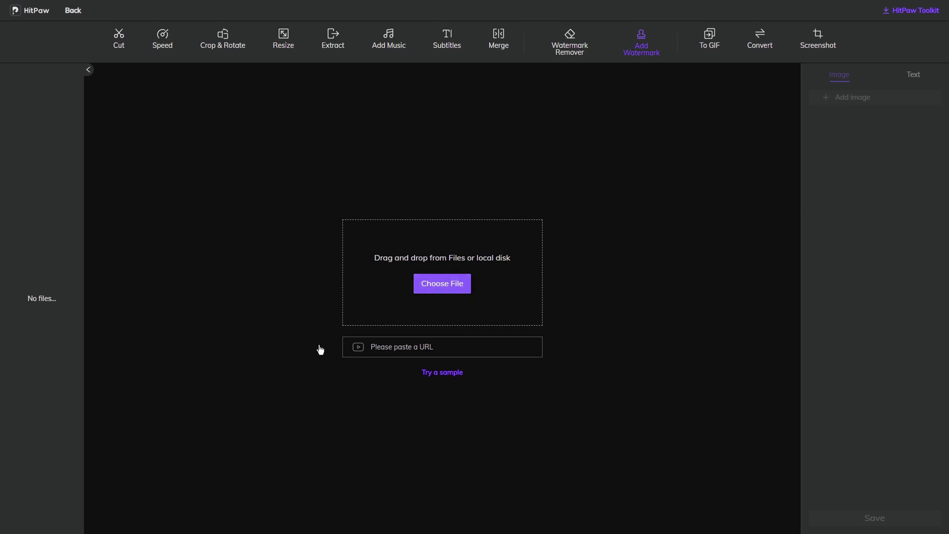
- Load the HitPawOnline video from the Desktop via Choose File
{"action": "left_click", "coordinate": [452, 287]}
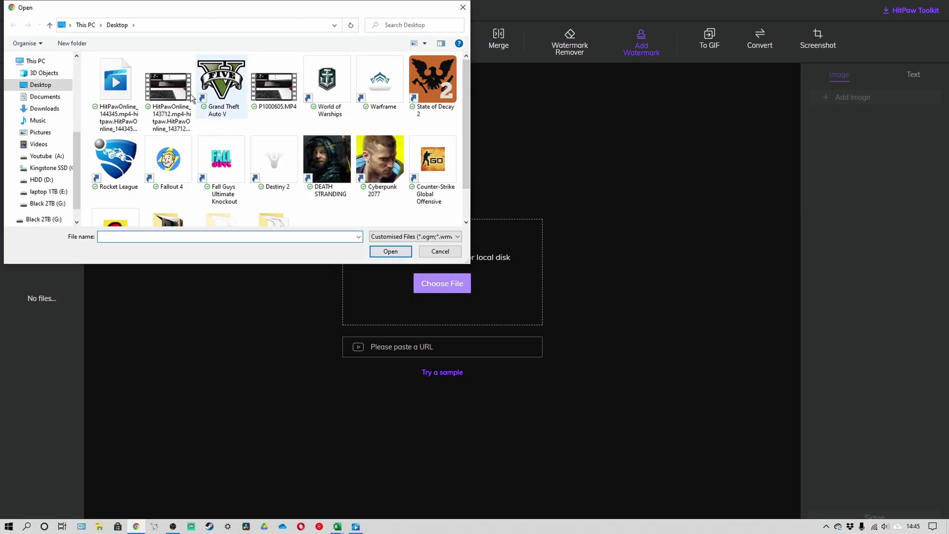
{"action": "double_click", "coordinate": [173, 91]}
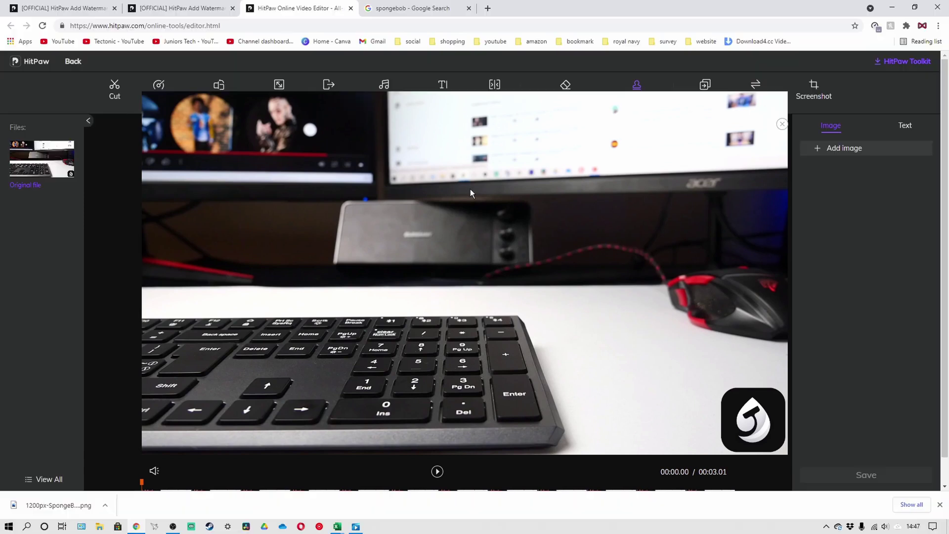
- Add the SpongeBob PNG, shrink it, and place it over the bottom-right corner logo
{"action": "key", "text": "F11"}
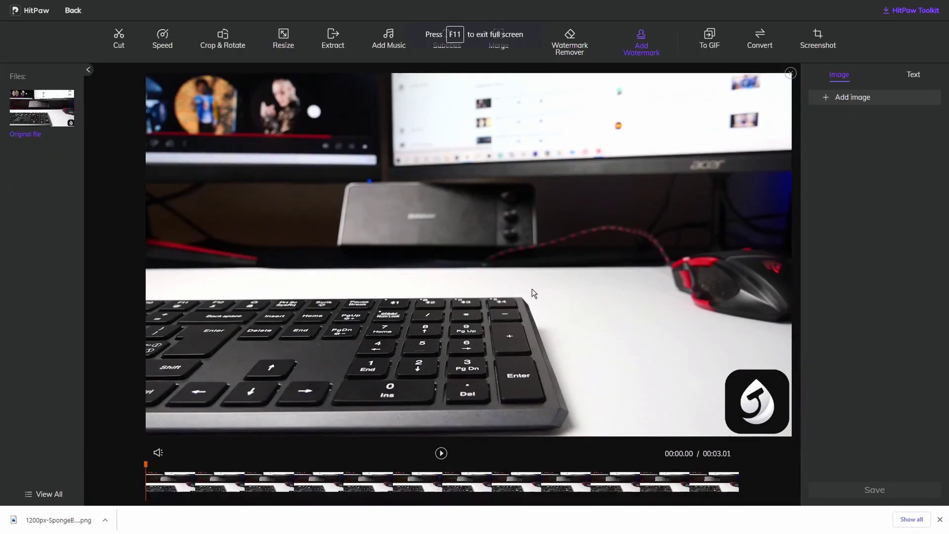
{"action": "left_click", "coordinate": [850, 99]}
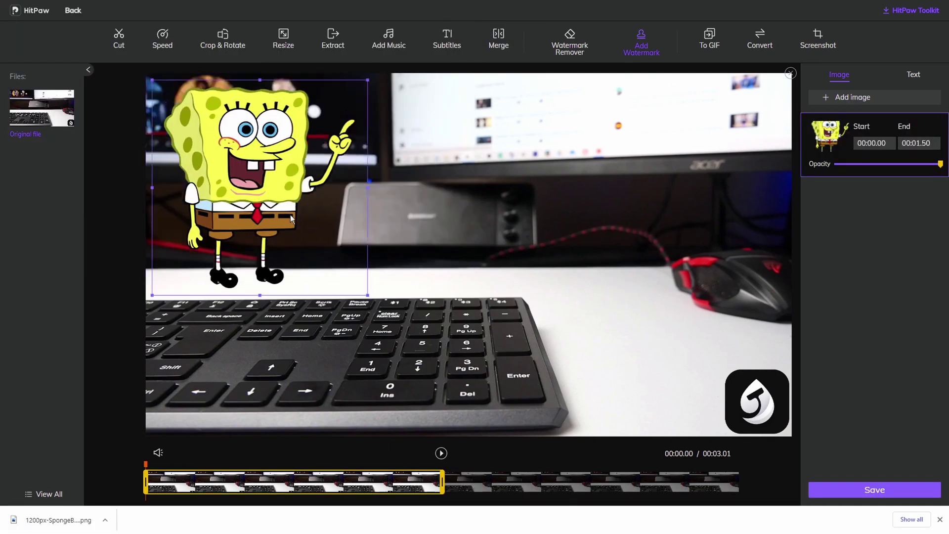
{"action": "left_click_drag", "start_coordinate": [297, 242], "coordinate": [628, 366]}
{"action": "left_click_drag", "start_coordinate": [690, 421], "coordinate": [616, 354]}
{"action": "left_click_drag", "start_coordinate": [530, 290], "coordinate": [736, 434]}
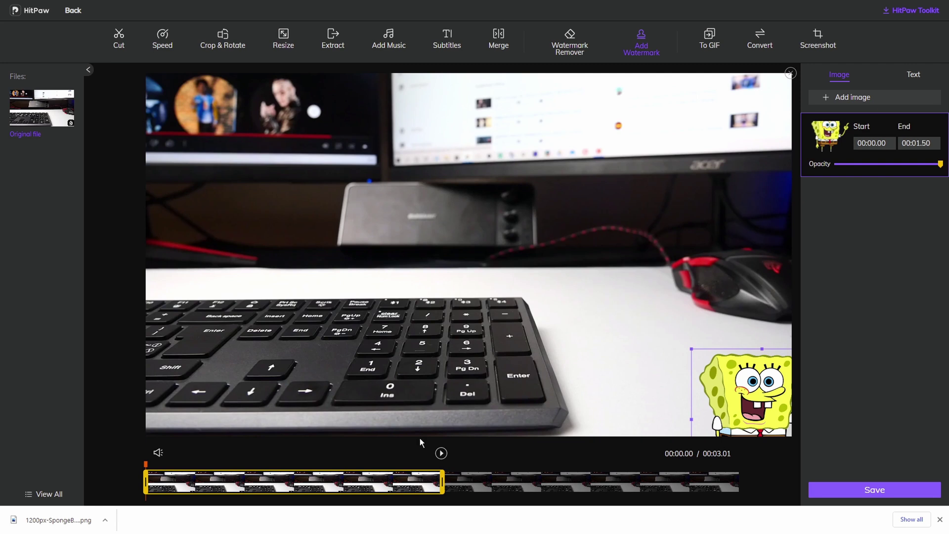
- Stretch the SpongeBob overlay's range to end at 00:03.01 and save to generate the video
{"action": "left_click_drag", "start_coordinate": [447, 484], "coordinate": [739, 483]}
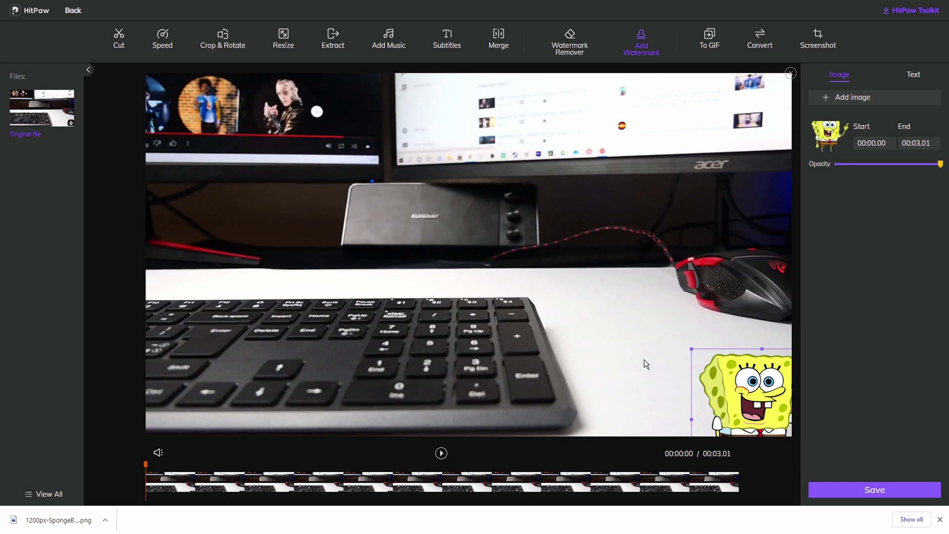
{"action": "left_click", "coordinate": [857, 491]}
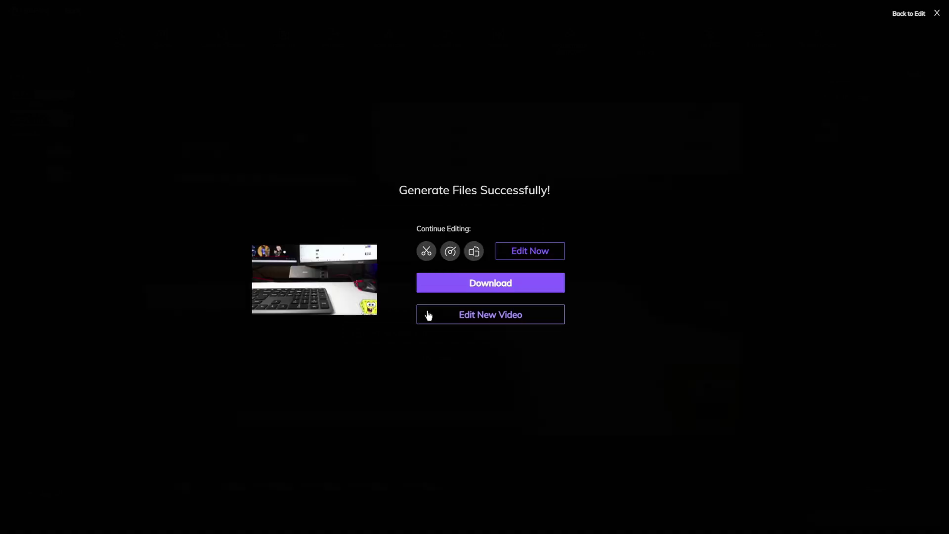
- Download the generated video and confirm saving the file in the Save As dialog
{"action": "left_click", "coordinate": [463, 282]}
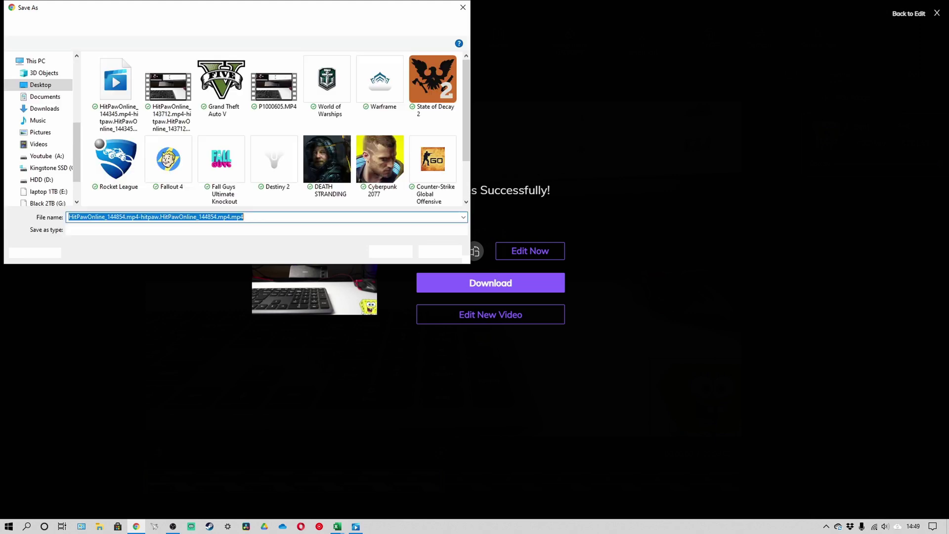
{"action": "left_click", "coordinate": [423, 252]}
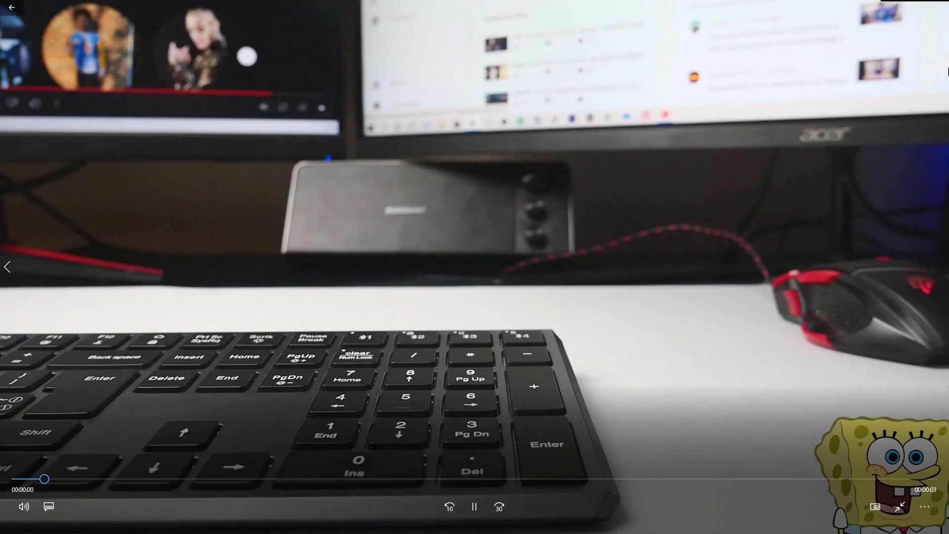